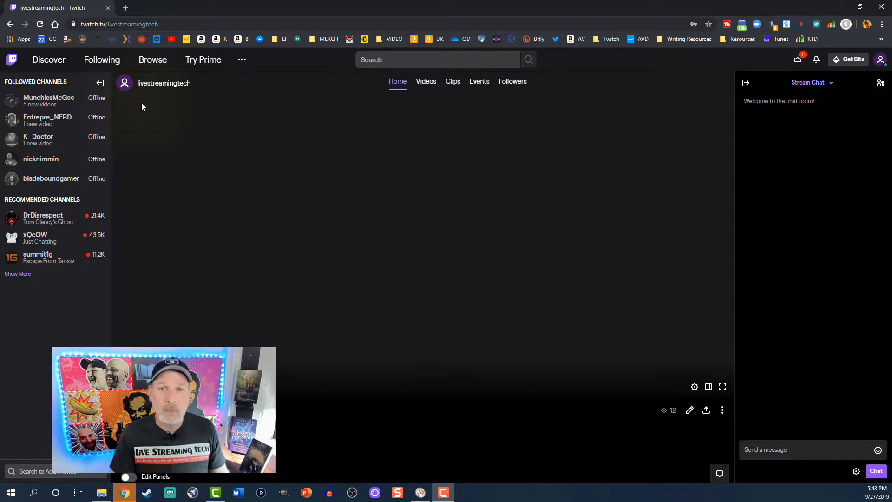
- Choose Twitch Avatar Template Live Streaming Tech Profile Pic.png from the How to Set Up Twitch Page 2019 folder as the channel's new profile picture
{"action": "left_click", "coordinate": [125, 84]}
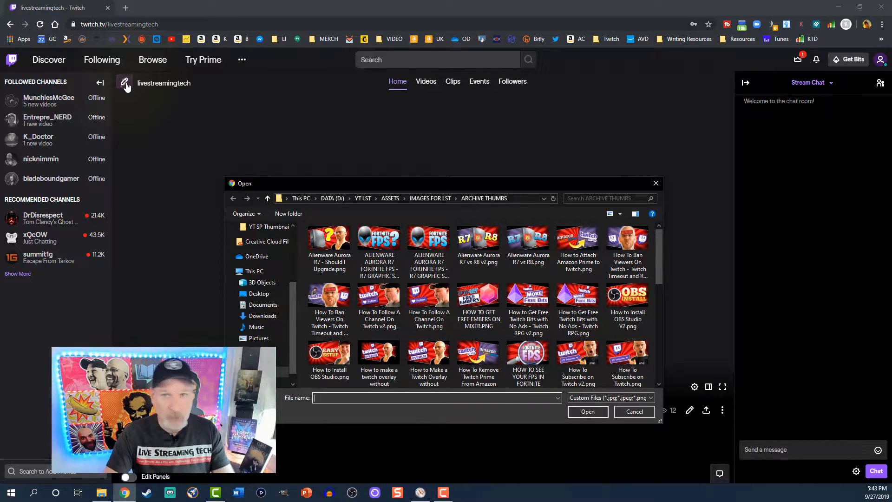
{"action": "left_click", "coordinate": [363, 198]}
{"action": "double_click", "coordinate": [369, 327]}
{"action": "double_click", "coordinate": [376, 281]}
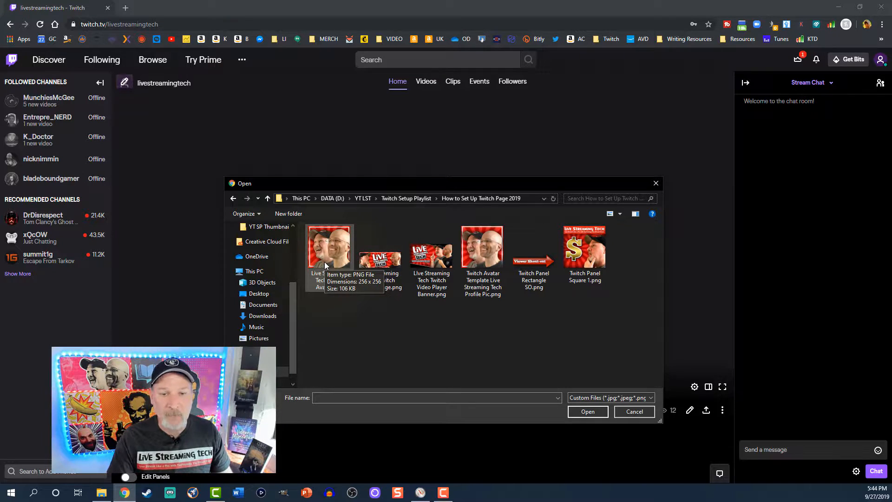
{"action": "double_click", "coordinate": [479, 266]}
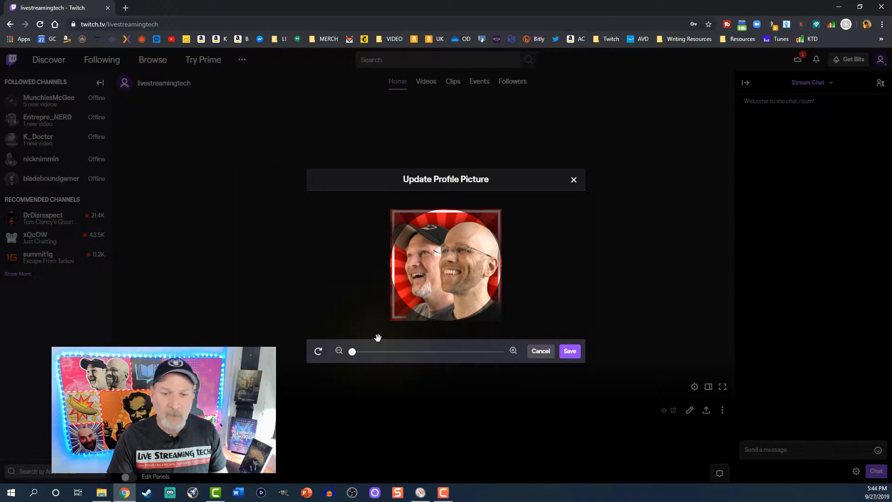
- Try the profile picture's maximum zoom, return it to the minimum zoom and save the picture
{"action": "left_click_drag", "start_coordinate": [353, 352], "coordinate": [507, 354]}
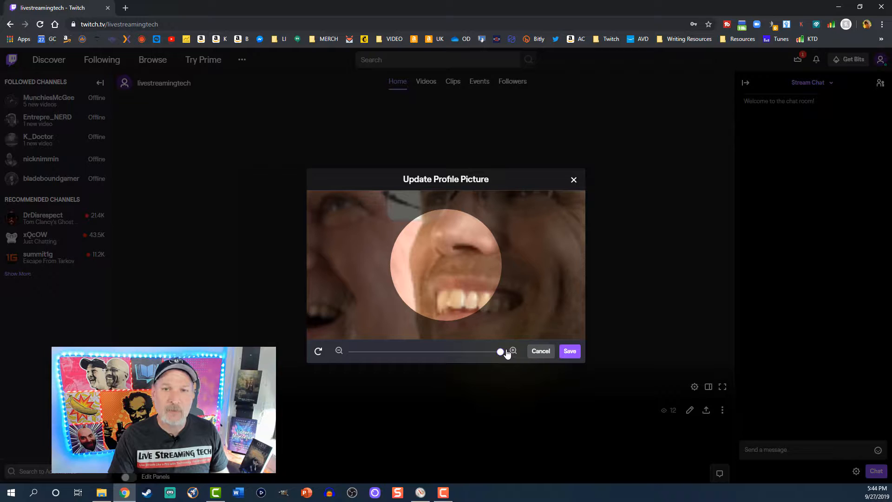
{"action": "left_click_drag", "start_coordinate": [500, 353], "coordinate": [342, 354]}
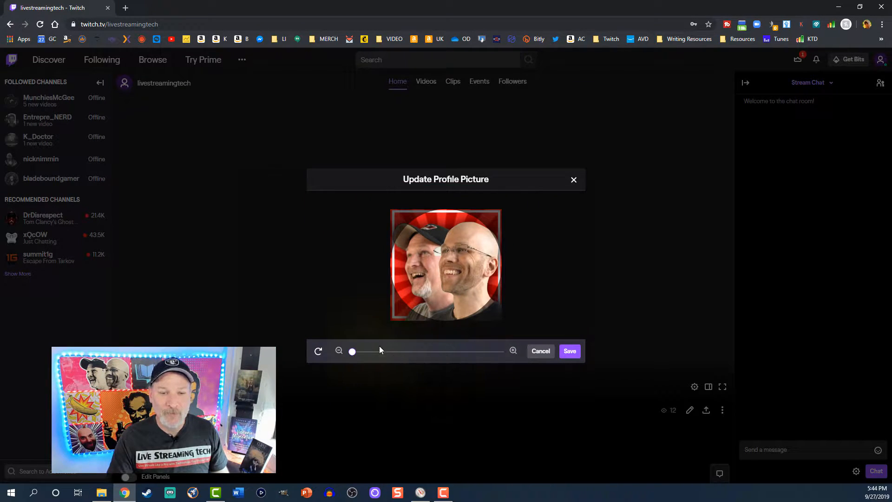
{"action": "left_click", "coordinate": [569, 352]}
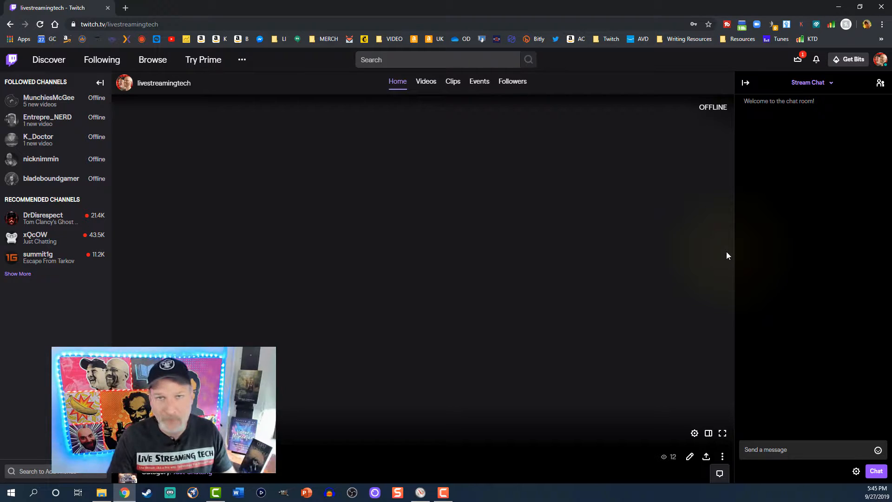
- Upload Live Streaming Tech Twitch Cover IMage.png as the profile banner in the account's profile settings
{"action": "left_click", "coordinate": [881, 64]}
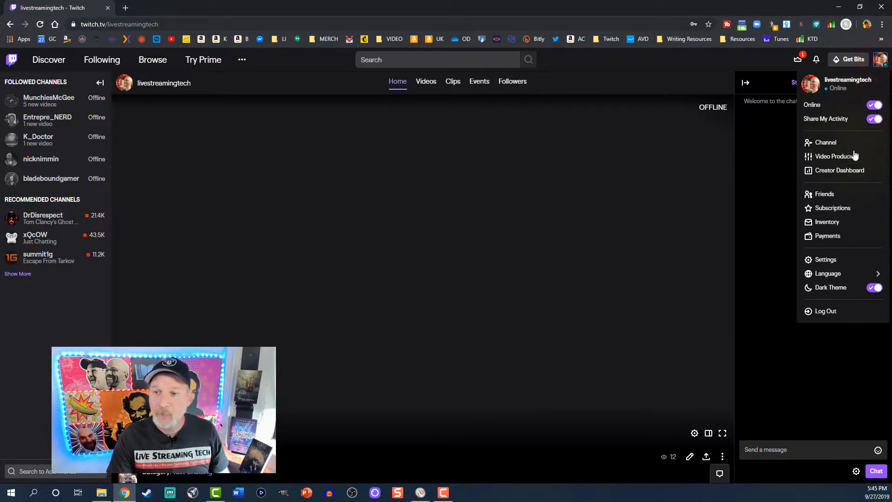
{"action": "left_click", "coordinate": [840, 259]}
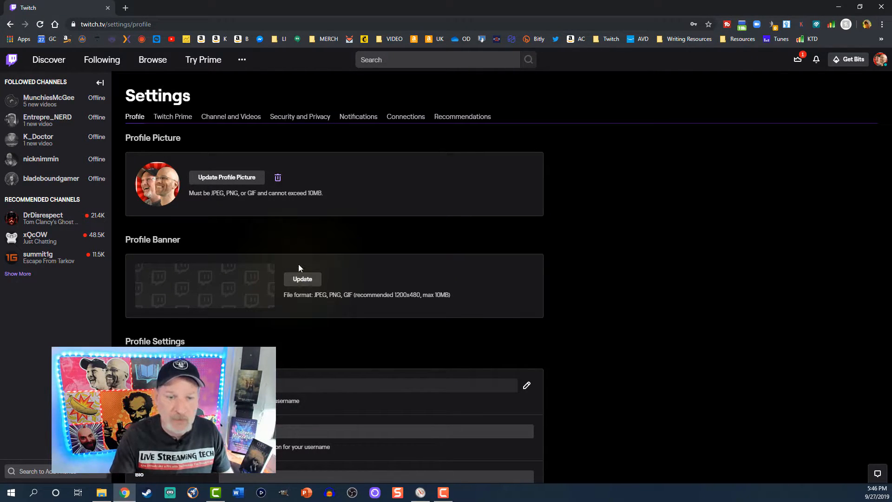
{"action": "left_click", "coordinate": [299, 280]}
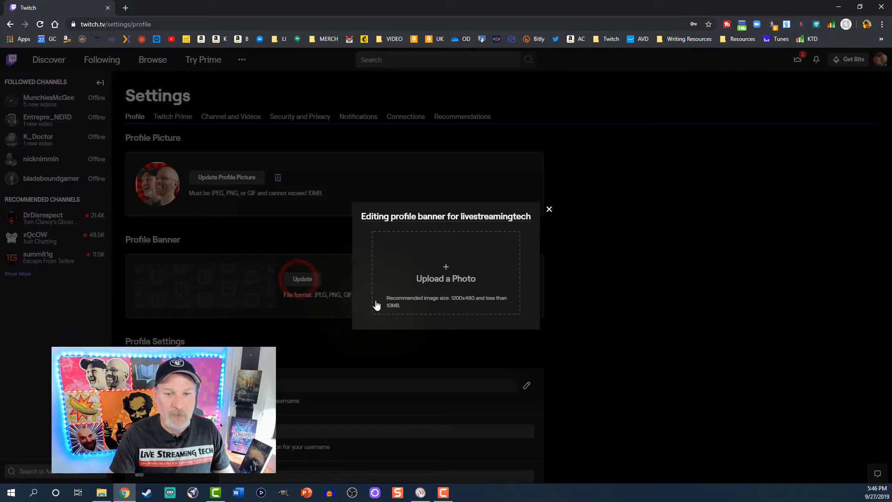
{"action": "left_click", "coordinate": [446, 273]}
{"action": "left_click", "coordinate": [388, 259]}
{"action": "left_click", "coordinate": [588, 412]}
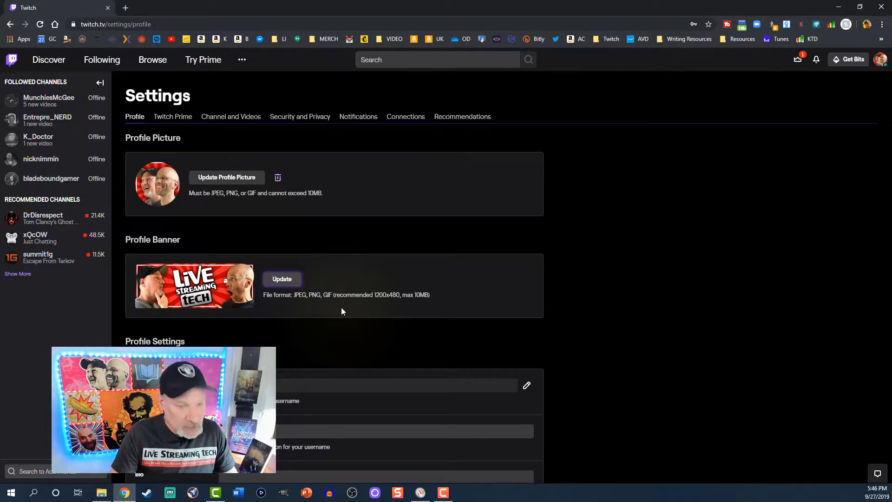
- Enter "Everything live streaming" as the profile bio and save the changes
{"action": "scroll", "coordinate": [342, 310], "scroll_direction": "down", "scroll_amount": 2}
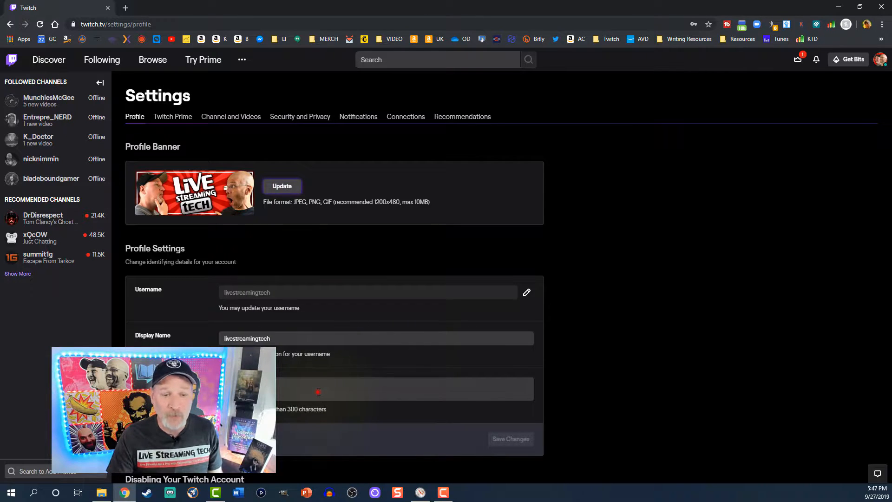
{"action": "left_click", "coordinate": [319, 392]}
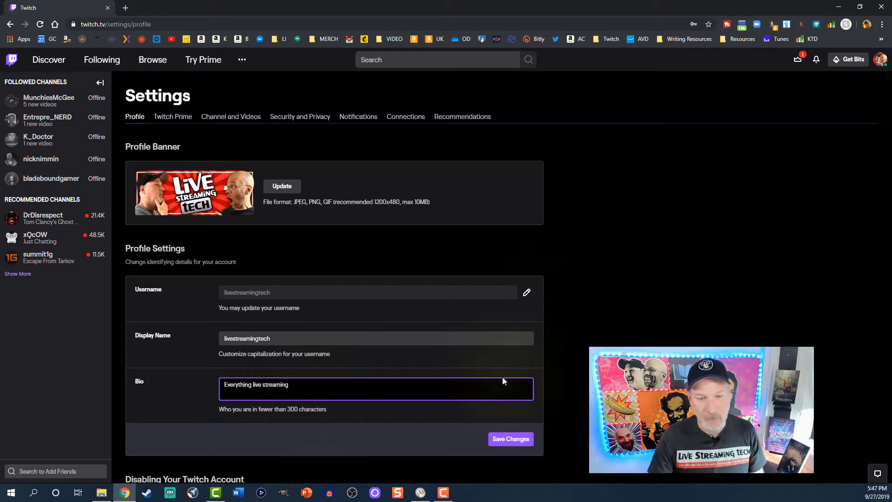
{"action": "left_click", "coordinate": [501, 434]}
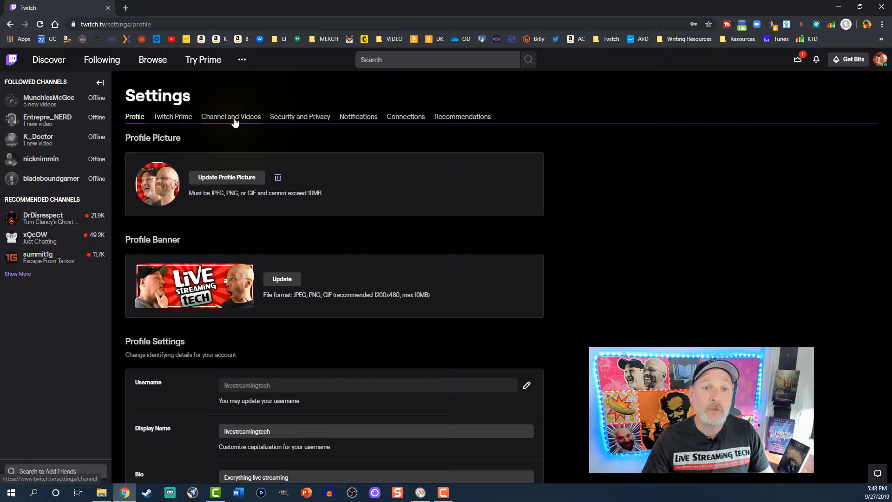
- Upload Live Streaming Tech Twitch Video Player Banner.png as the offline video player banner in the Channel and Videos settings
{"action": "left_click", "coordinate": [234, 117]}
{"action": "scroll", "coordinate": [428, 211], "scroll_direction": "down", "scroll_amount": 3}
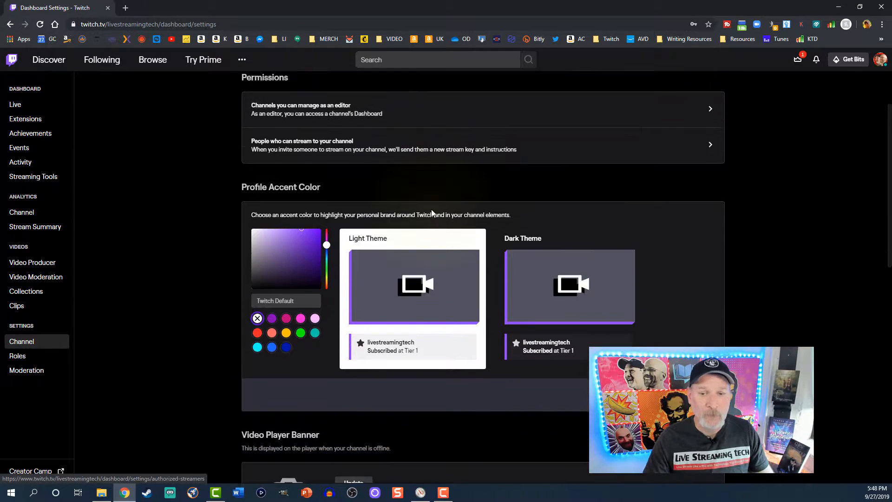
{"action": "scroll", "coordinate": [431, 210], "scroll_direction": "down", "scroll_amount": 2}
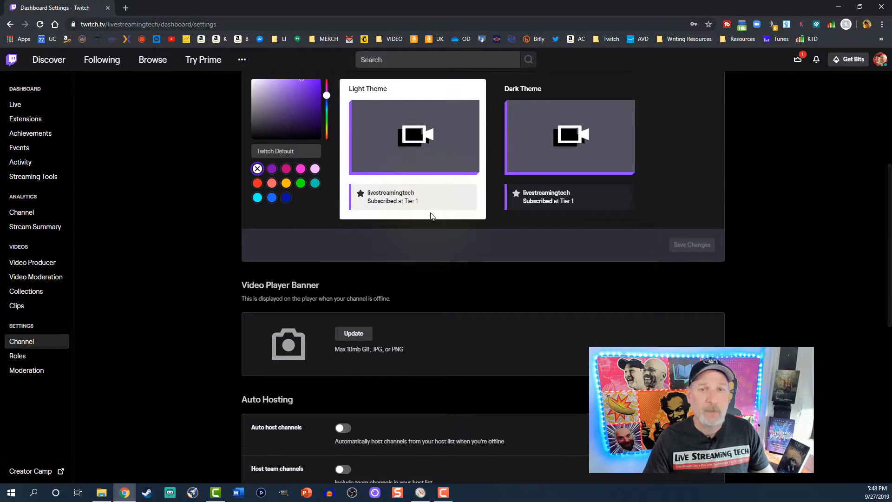
{"action": "scroll", "coordinate": [431, 215], "scroll_direction": "down", "scroll_amount": 1}
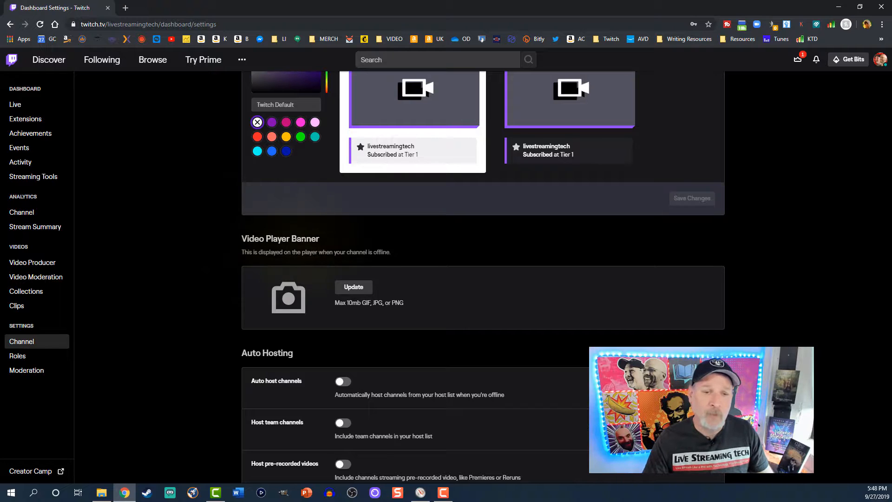
{"action": "left_click", "coordinate": [359, 286]}
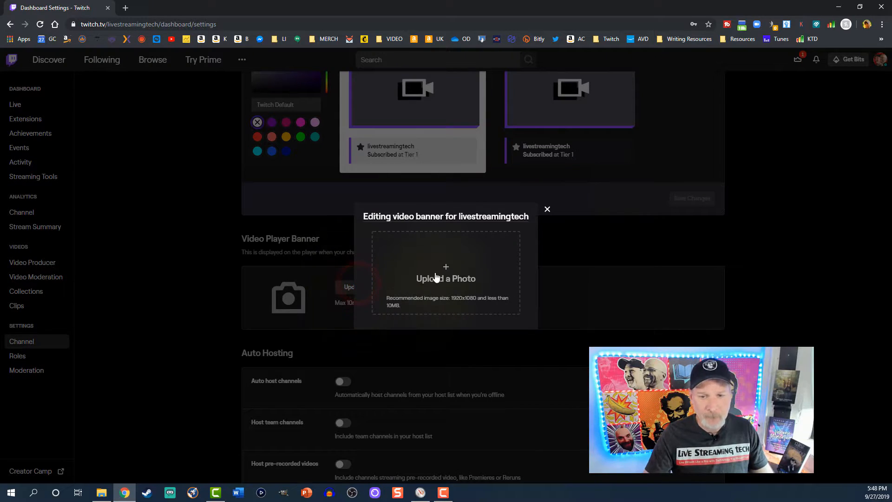
{"action": "left_click", "coordinate": [445, 266]}
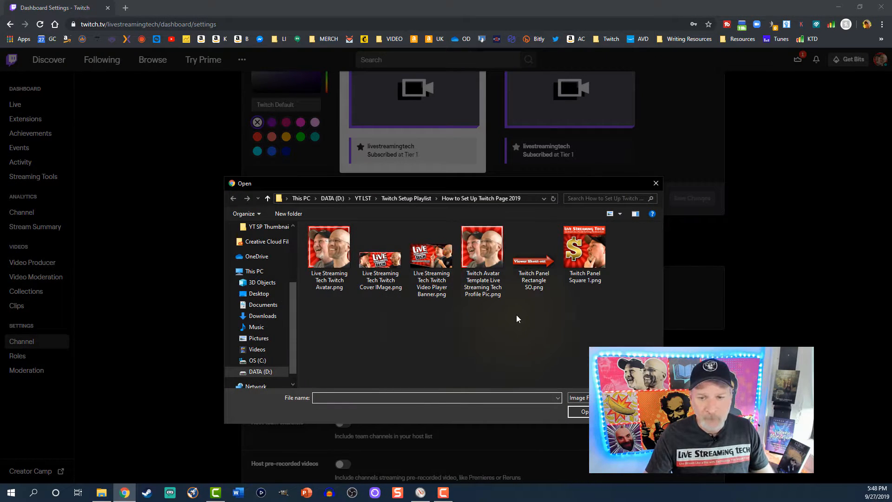
{"action": "left_click", "coordinate": [431, 256]}
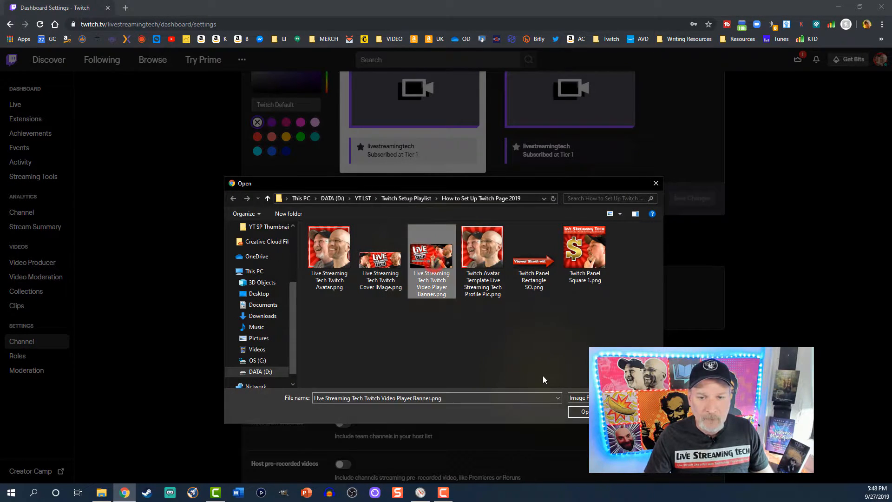
{"action": "left_click", "coordinate": [580, 412]}
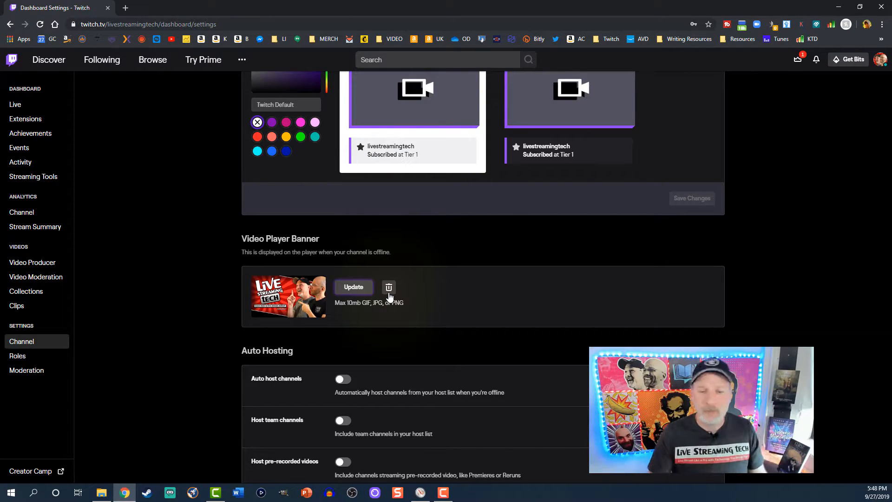
{"action": "scroll", "coordinate": [598, 326], "scroll_direction": "down", "scroll_amount": 1}
{"action": "scroll", "coordinate": [597, 326], "scroll_direction": "down", "scroll_amount": 7}
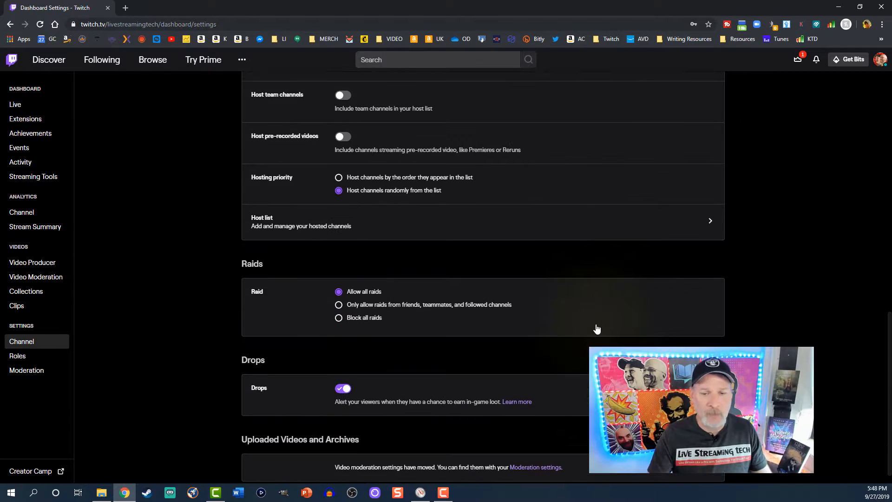
{"action": "scroll", "coordinate": [615, 328], "scroll_direction": "up", "scroll_amount": 5}
{"action": "scroll", "coordinate": [615, 325], "scroll_direction": "up", "scroll_amount": 8}
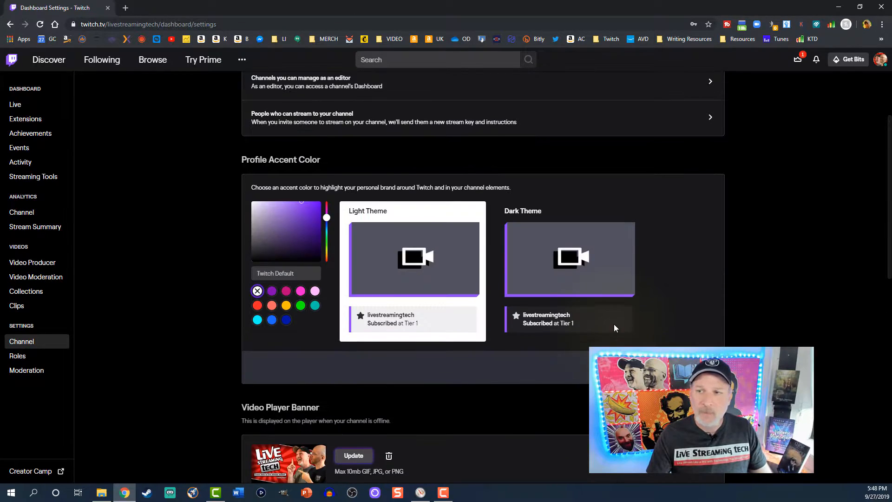
- Open the account's own channel page and reload it to check the video player banner
{"action": "left_click", "coordinate": [881, 60]}
{"action": "left_click", "coordinate": [831, 142]}
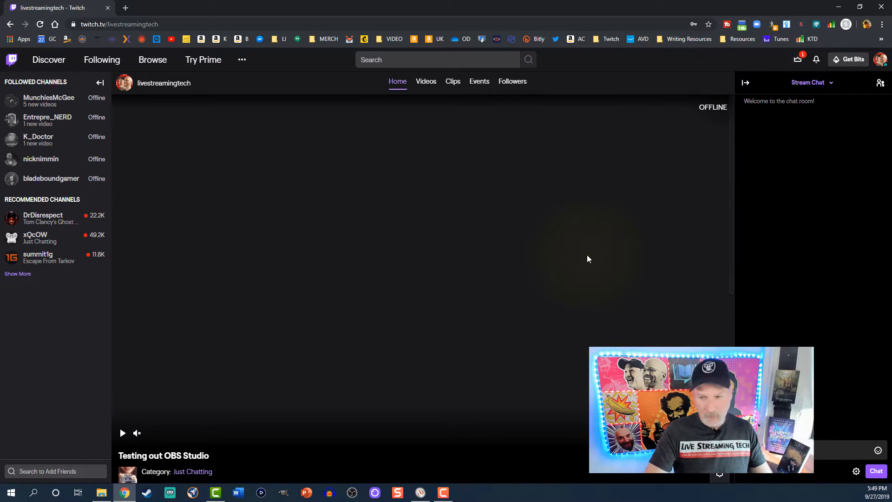
{"action": "scroll", "coordinate": [587, 258], "scroll_direction": "down", "scroll_amount": 1}
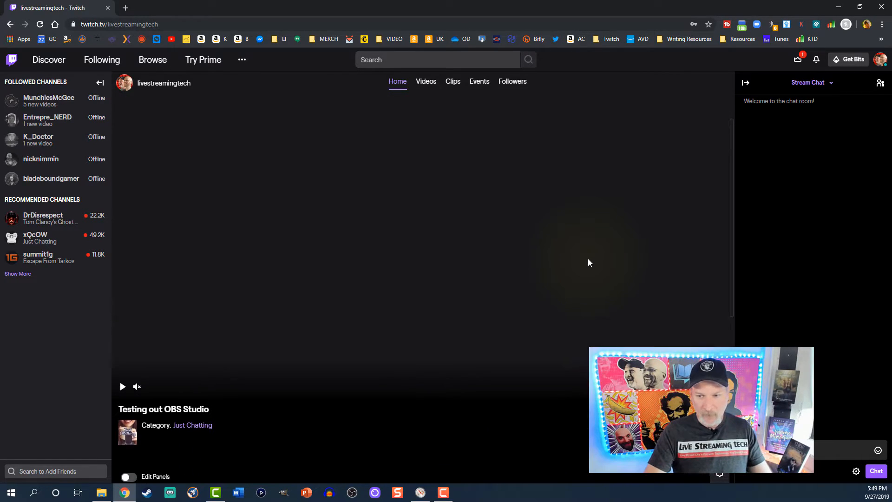
{"action": "scroll", "coordinate": [588, 263], "scroll_direction": "up", "scroll_amount": 1}
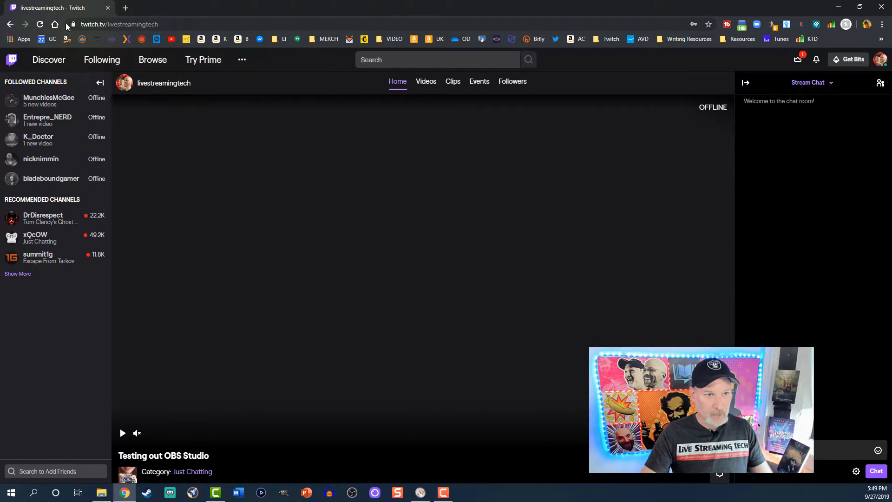
{"action": "left_click", "coordinate": [41, 24]}
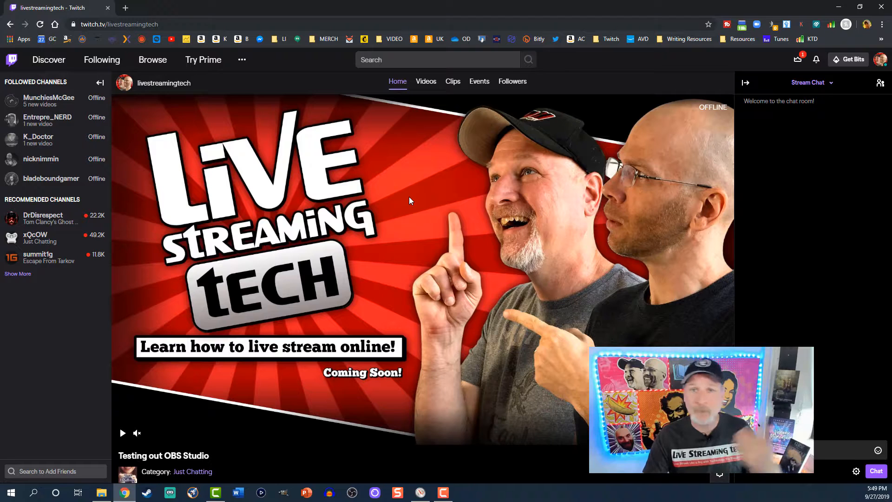
- Turn on panel editing below the video player on the channel page
{"action": "scroll", "coordinate": [413, 194], "scroll_direction": "down", "scroll_amount": 2}
{"action": "scroll", "coordinate": [414, 194], "scroll_direction": "down", "scroll_amount": 3}
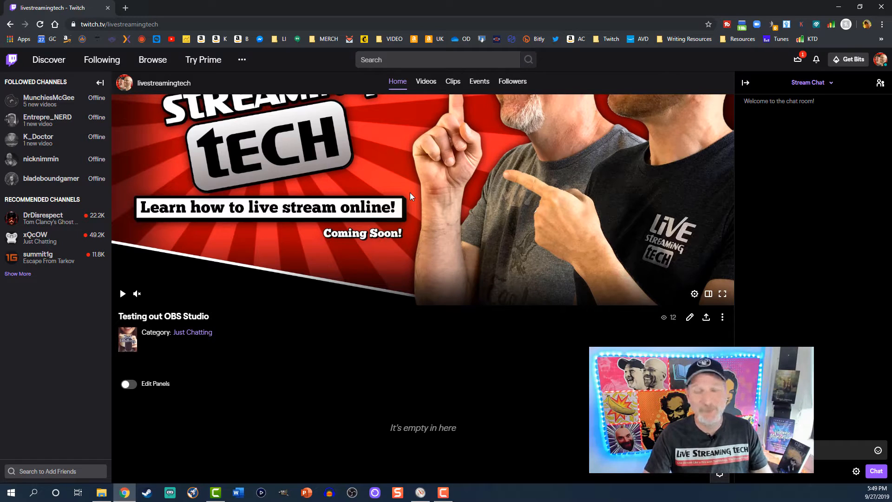
{"action": "scroll", "coordinate": [410, 196], "scroll_direction": "down", "scroll_amount": 1}
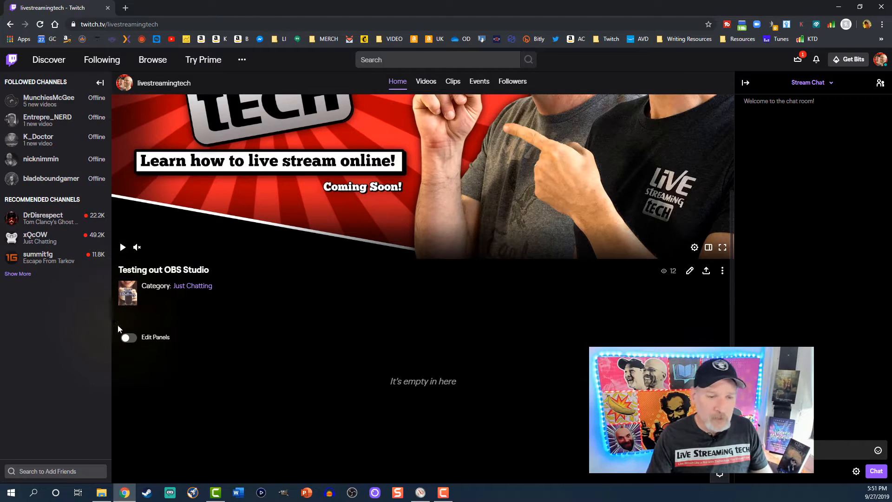
{"action": "left_click", "coordinate": [129, 338]}
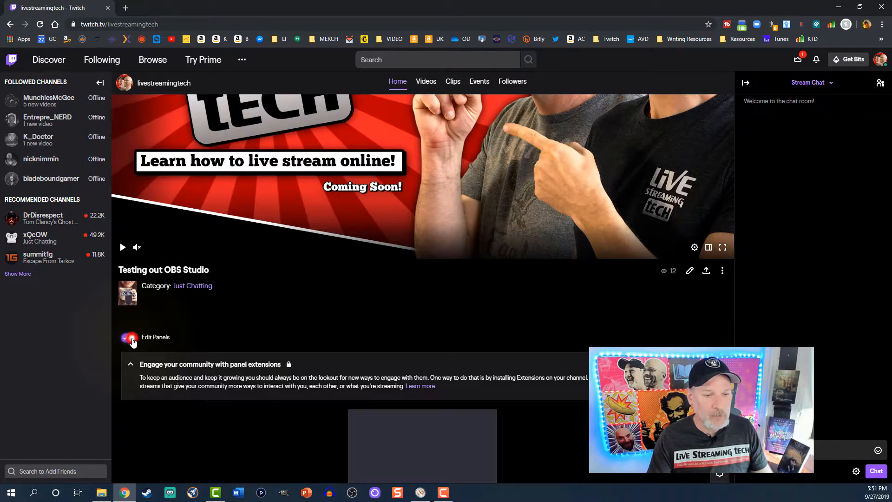
- Add a new text or image panel in the empty panel slot below the extension suggestions
{"action": "scroll", "coordinate": [391, 352], "scroll_direction": "down", "scroll_amount": 1}
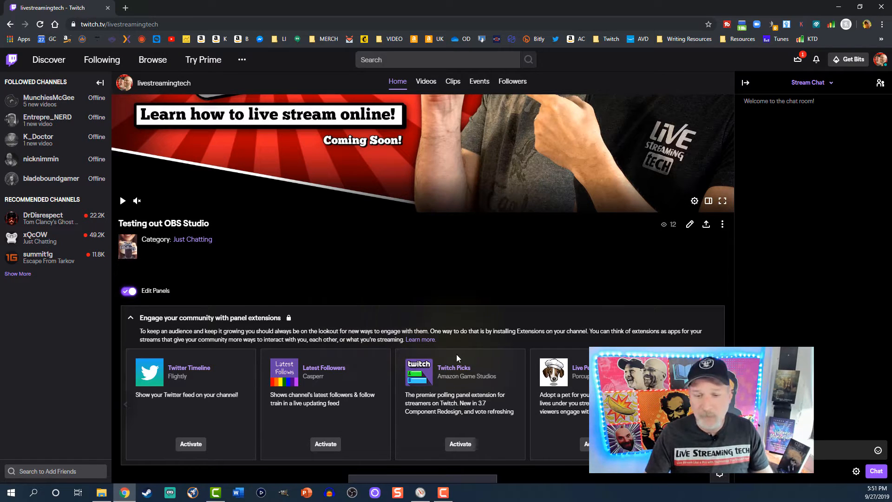
{"action": "scroll", "coordinate": [456, 354], "scroll_direction": "down", "scroll_amount": 3}
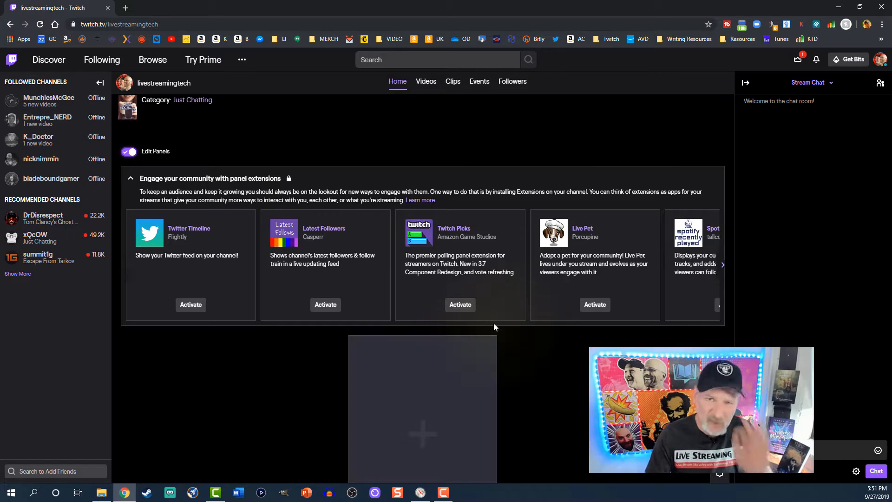
{"action": "scroll", "coordinate": [492, 324], "scroll_direction": "down", "scroll_amount": 2}
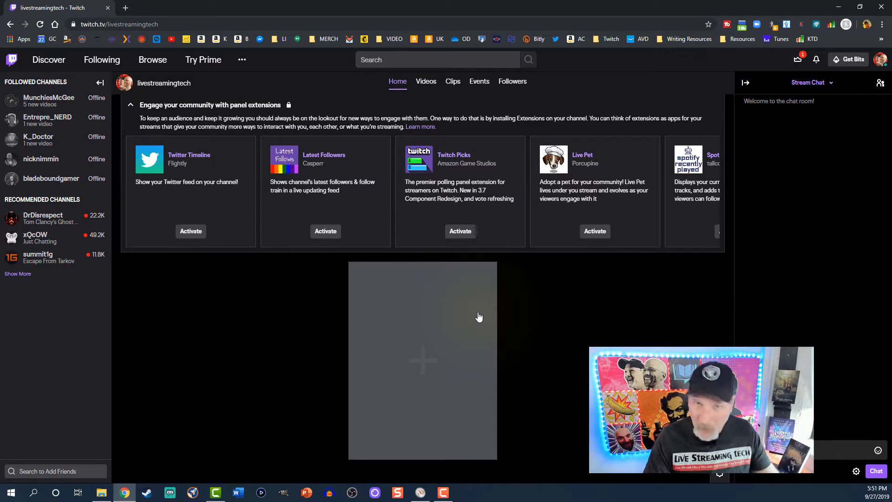
{"action": "left_click", "coordinate": [419, 353]}
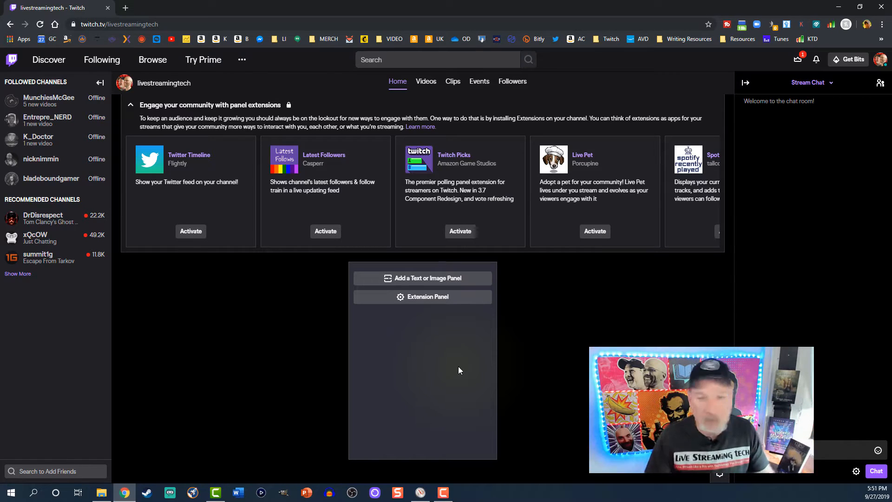
{"action": "left_click", "coordinate": [421, 279]}
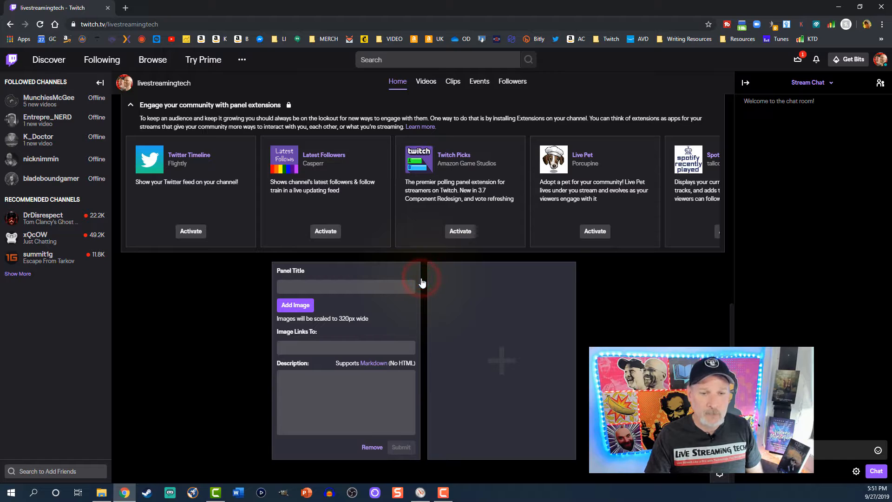
- Upload Twitch Panel Square 1.png as the new panel's image, keeping the whole picture in the crop
{"action": "left_click", "coordinate": [300, 310]}
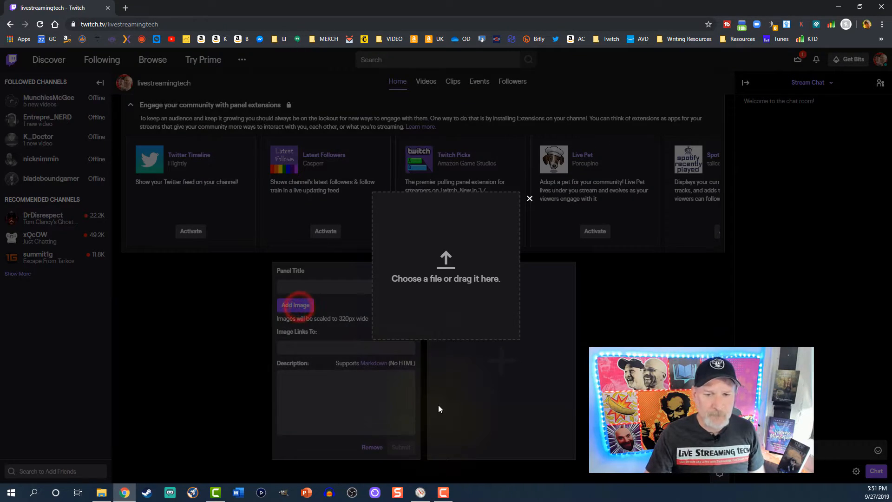
{"action": "left_click", "coordinate": [445, 263]}
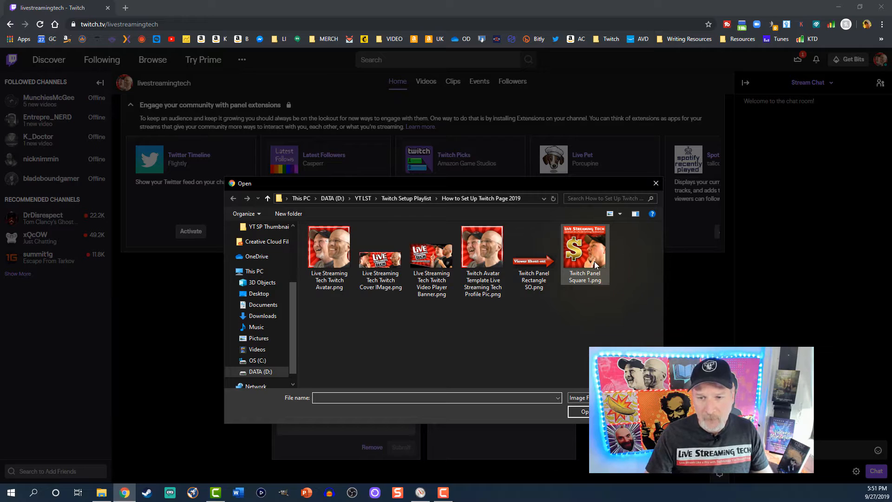
{"action": "left_click", "coordinate": [594, 261]}
{"action": "double_click", "coordinate": [593, 261]}
{"action": "left_click_drag", "start_coordinate": [511, 269], "coordinate": [519, 329]}
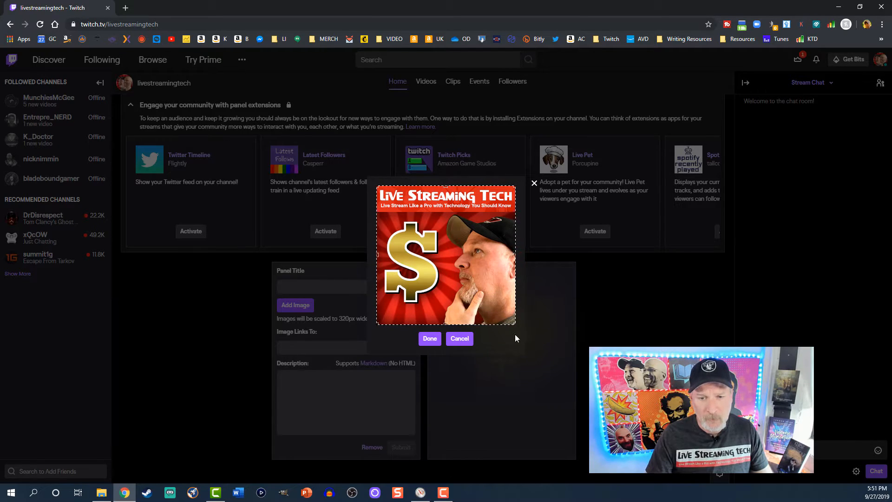
{"action": "left_click", "coordinate": [430, 339]}
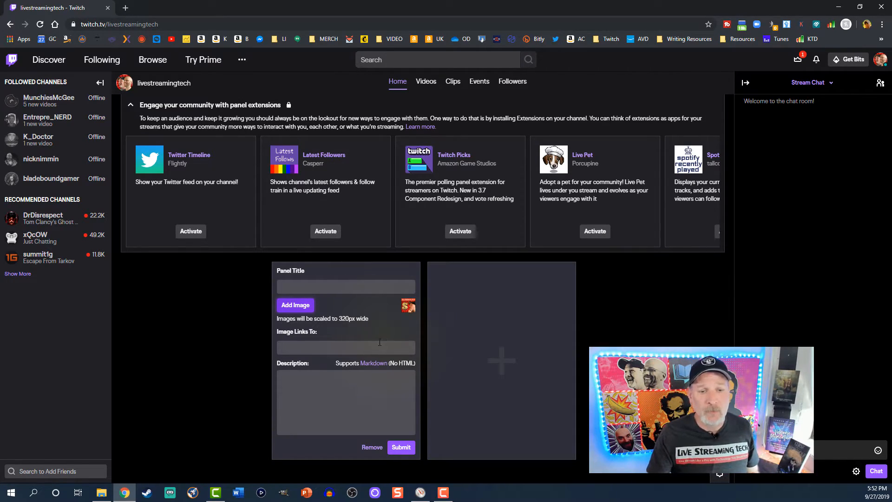
- Link the panel image to livestreamingtech.site and submit the panel
{"action": "left_click", "coordinate": [330, 352]}
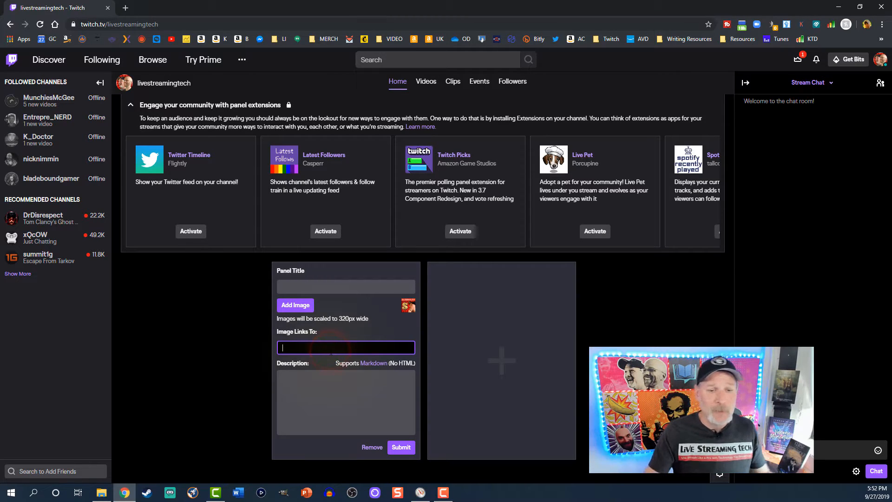
{"action": "type", "text": "livestream"}
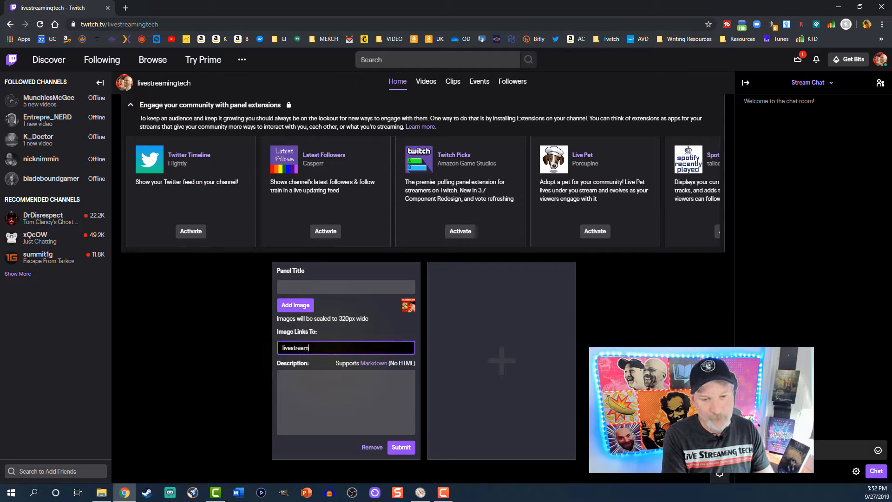
{"action": "type", "text": "ing"}
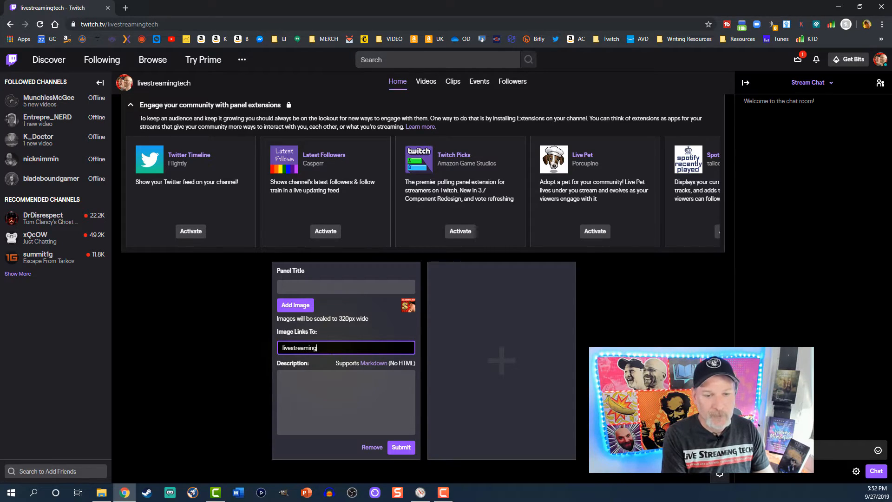
{"action": "type", "text": "tech.site"}
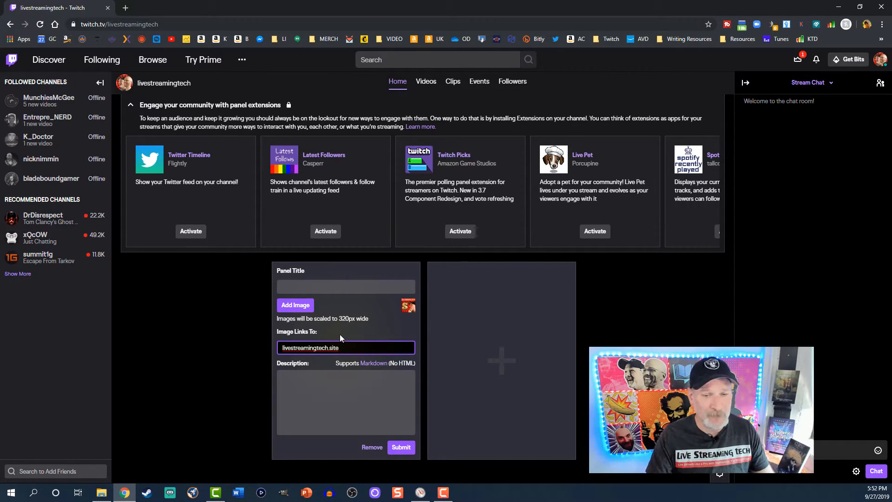
{"action": "left_click", "coordinate": [402, 452]}
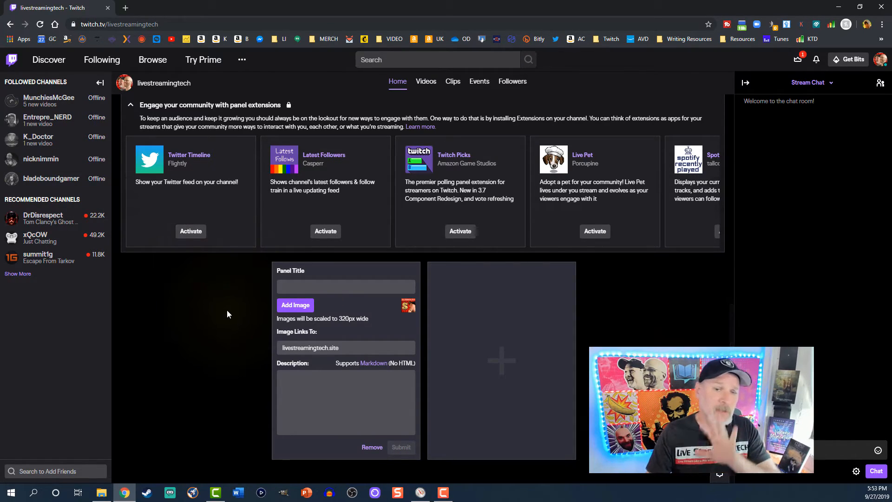
- Turn panel editing off to preview the square panel on the channel page, and turn it back on
{"action": "scroll", "coordinate": [229, 305], "scroll_direction": "up", "scroll_amount": 3}
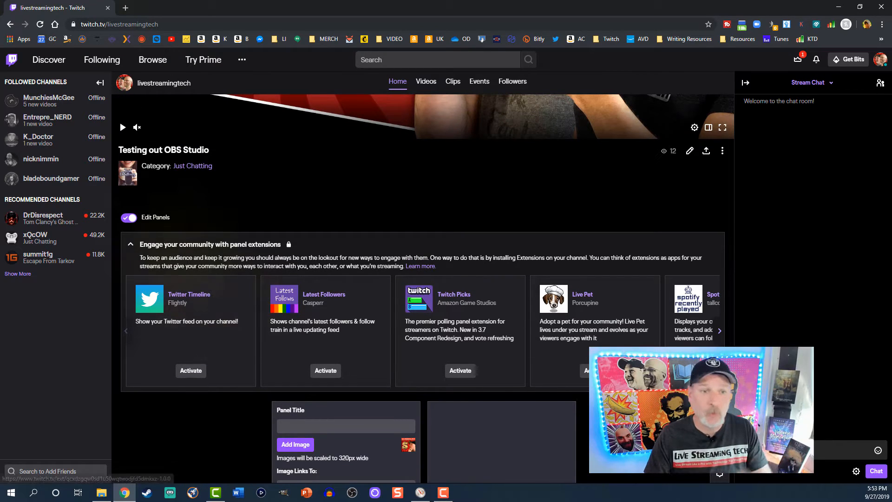
{"action": "left_click", "coordinate": [127, 218]}
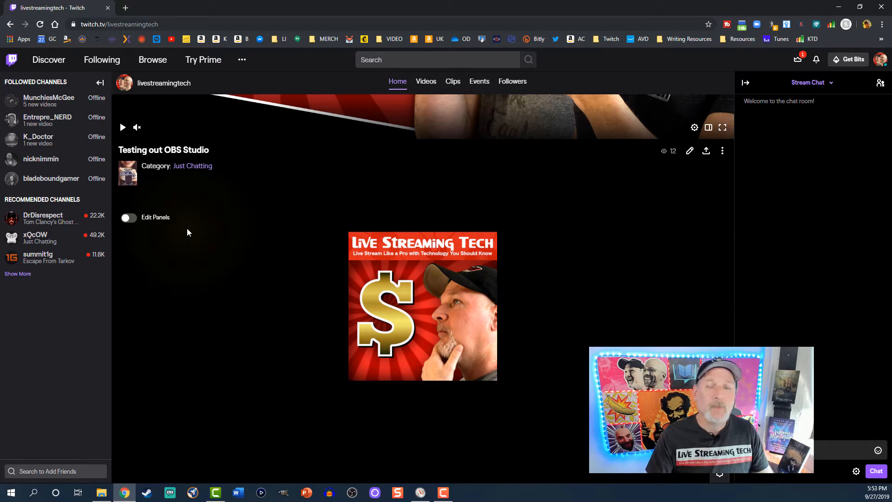
{"action": "left_click", "coordinate": [130, 218]}
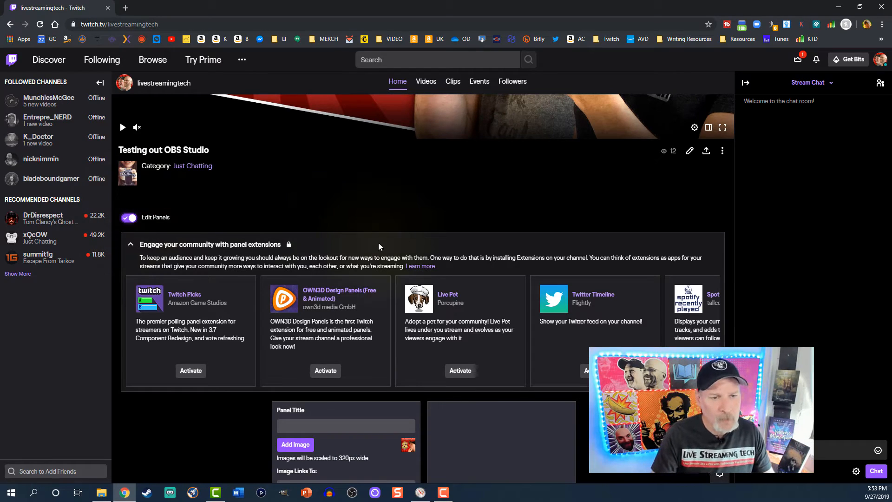
- Add a second text or image panel and upload Twitch Panel Rectangle SO.png, the Viewer Shout-out arrow, as its image
{"action": "scroll", "coordinate": [388, 255], "scroll_direction": "down", "scroll_amount": 3}
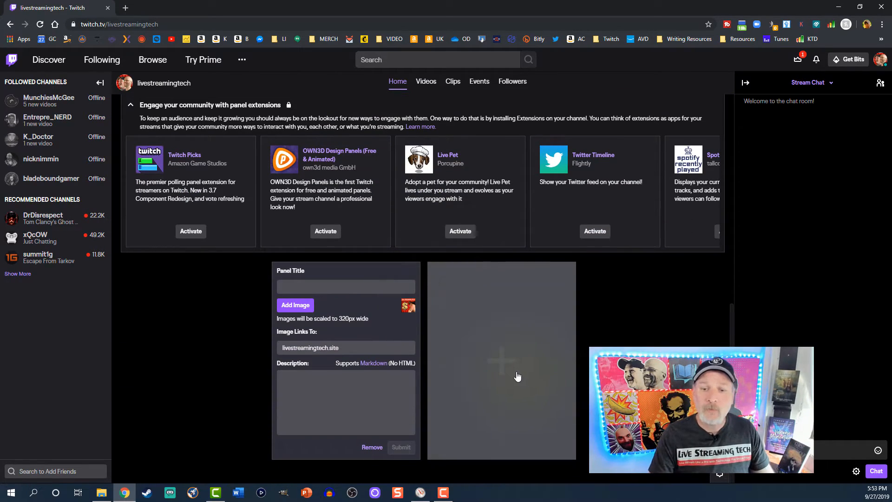
{"action": "left_click", "coordinate": [505, 362]}
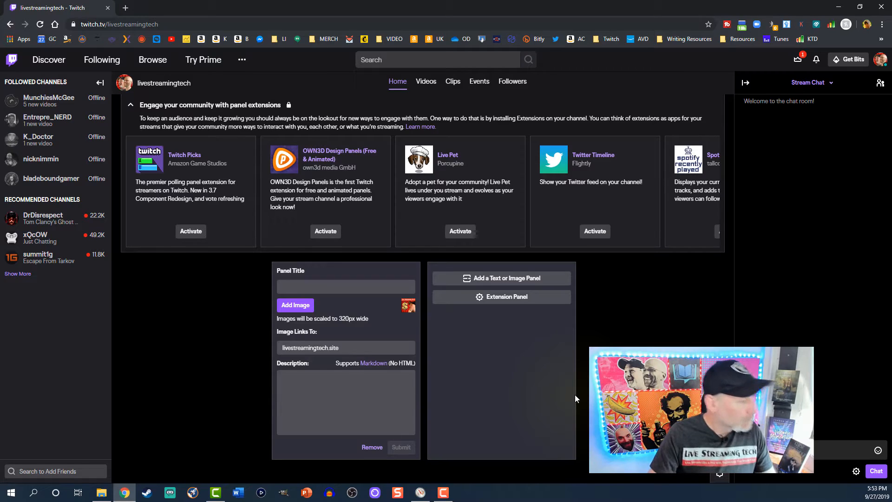
{"action": "left_click", "coordinate": [494, 278]}
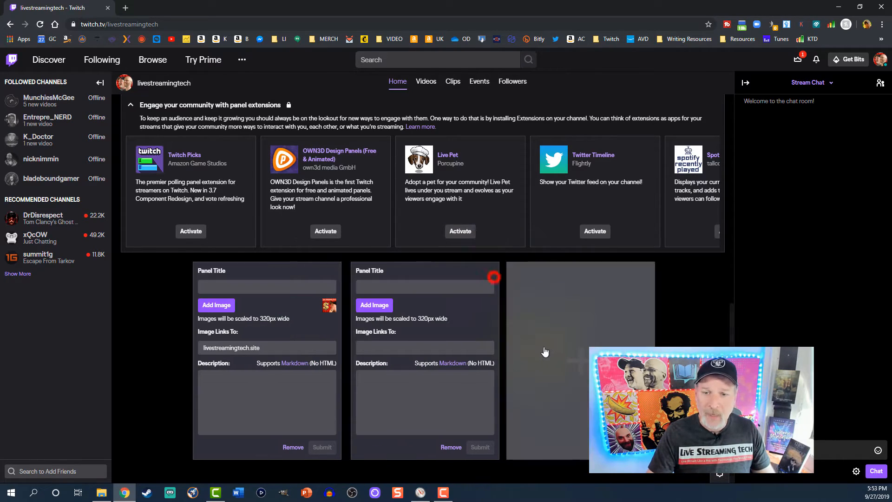
{"action": "left_click", "coordinate": [367, 305]}
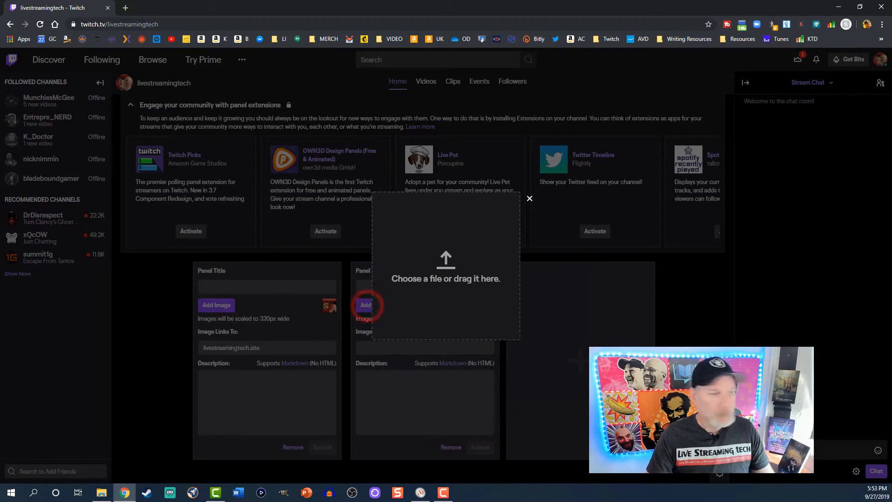
{"action": "left_click_drag", "start_coordinate": [0, 298], "coordinate": [448, 262]}
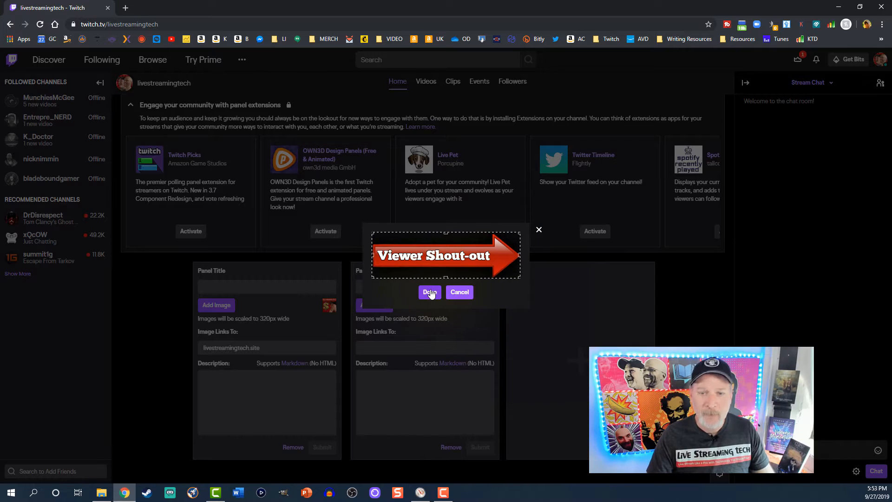
{"action": "left_click", "coordinate": [429, 291]}
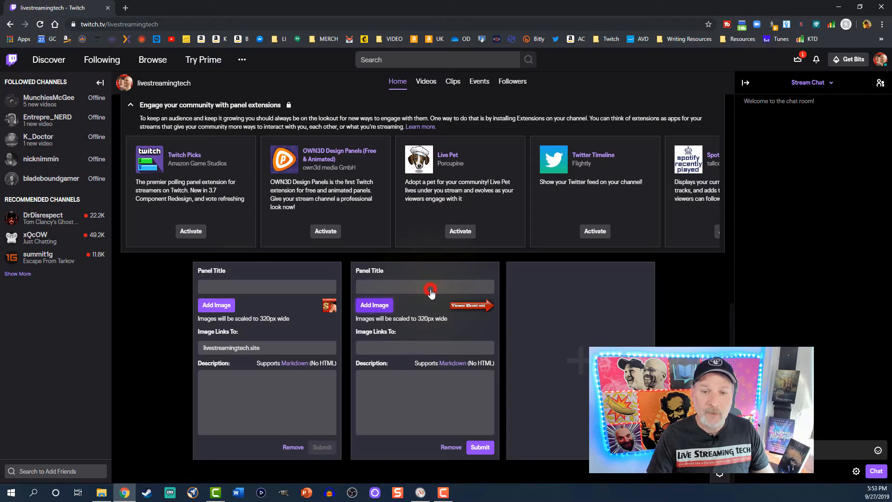
- Link the Viewer Shout-out panel image to youtube.com/livestreamingtech and submit the panel
{"action": "left_click", "coordinate": [430, 347]}
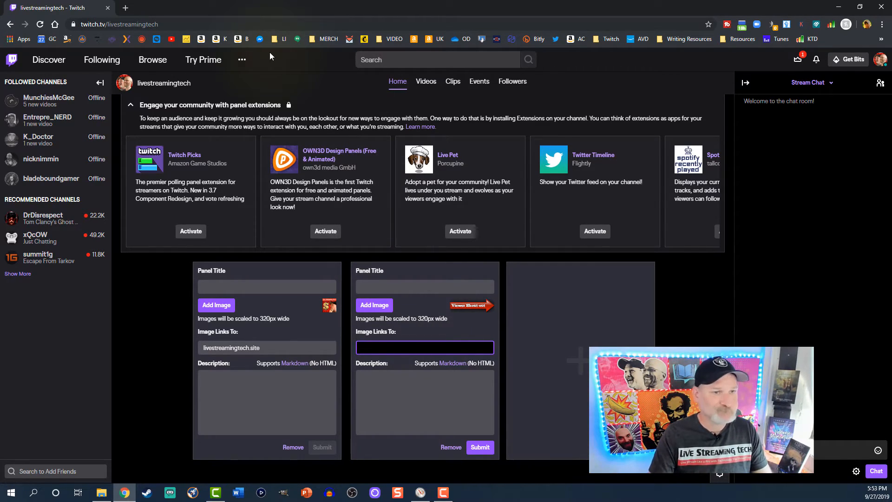
{"action": "type", "text": "yout"}
{"action": "key", "text": "BackSpace"}
{"action": "key", "text": "BackSpace"}
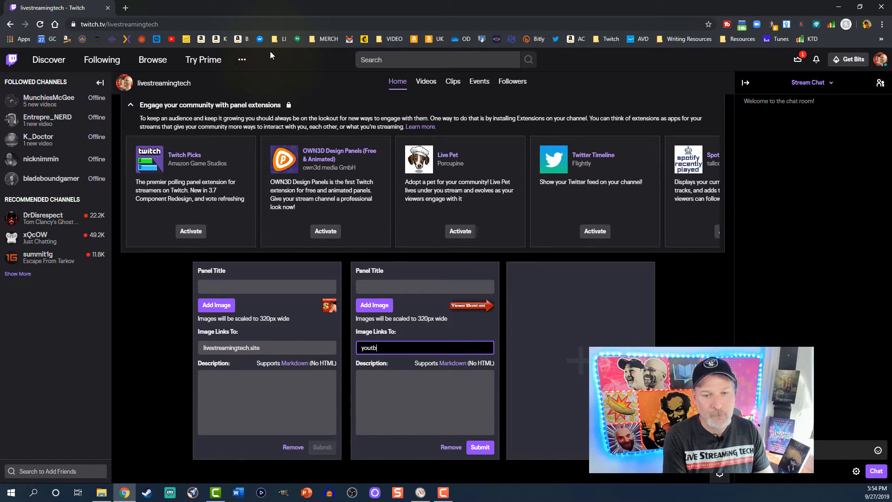
{"action": "type", "text": "b"}
{"action": "key", "text": "BackSpace"}
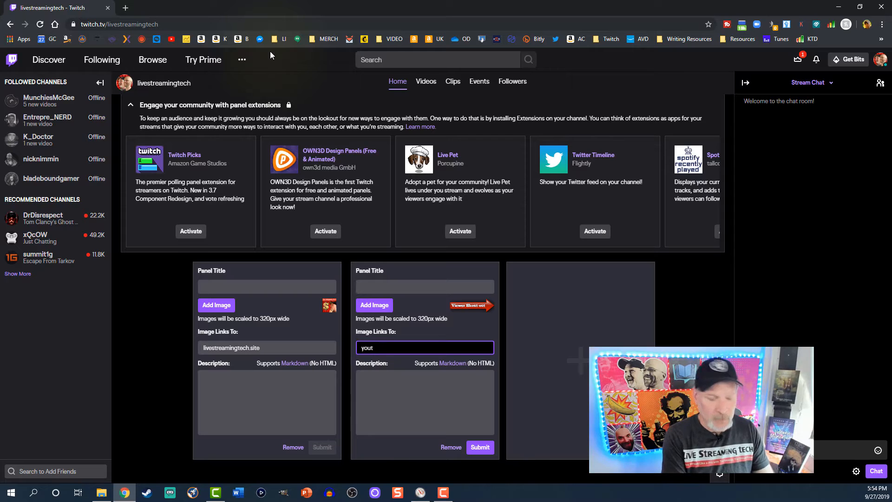
{"action": "type", "text": "ube.com"}
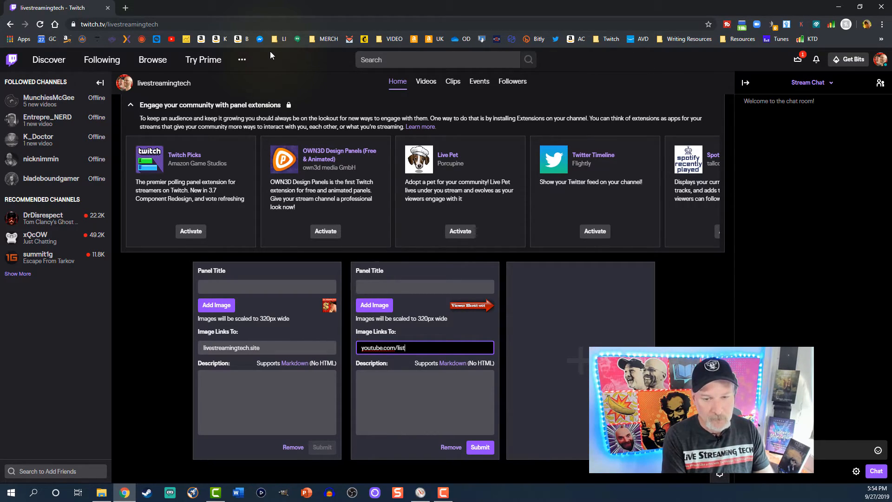
{"action": "type", "text": "/livestre"}
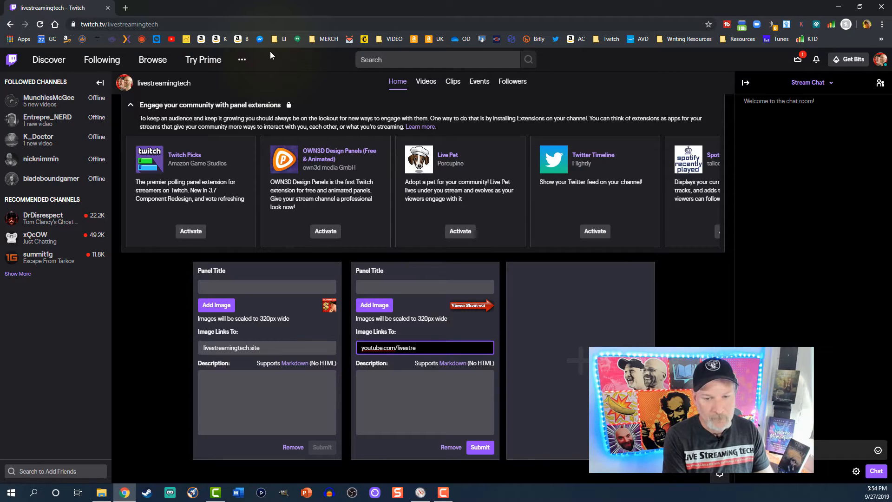
{"action": "type", "text": "amingtech"}
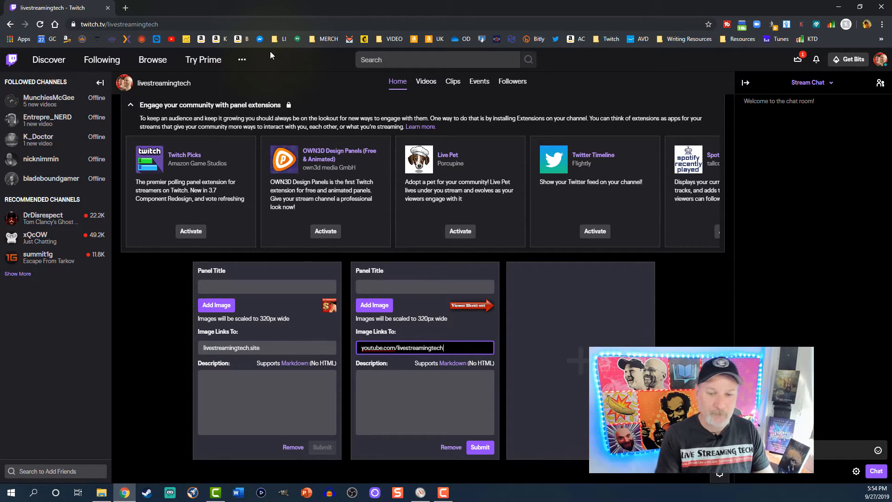
{"action": "left_click", "coordinate": [479, 445]}
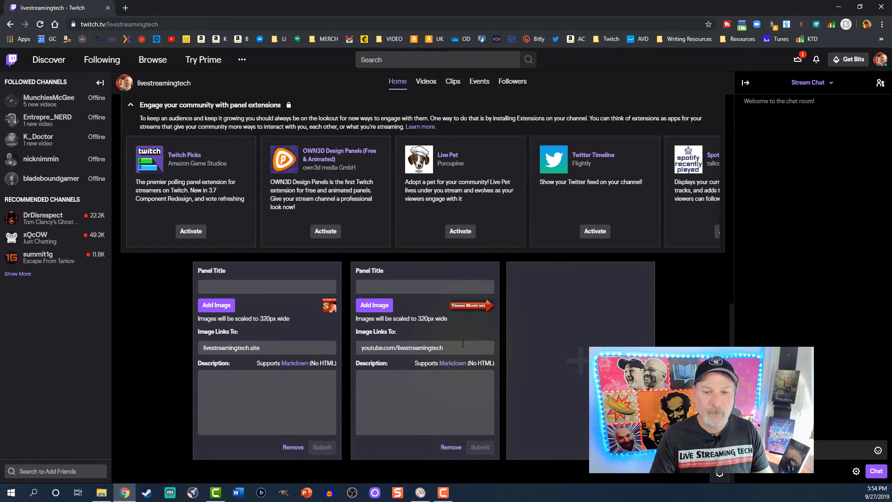
- Turn panel editing off and check the Viewer Shout-out panel beside the square panel
{"action": "scroll", "coordinate": [238, 261], "scroll_direction": "up", "scroll_amount": 3}
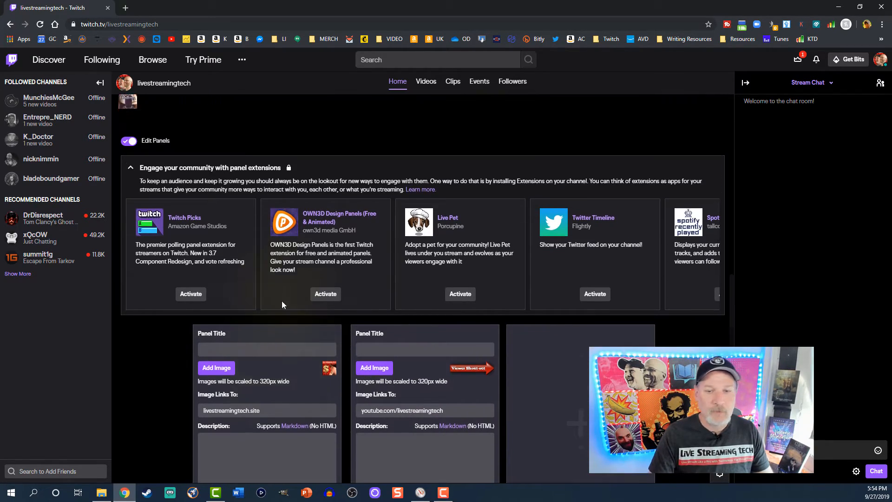
{"action": "scroll", "coordinate": [182, 255], "scroll_direction": "up", "scroll_amount": 1}
{"action": "left_click", "coordinate": [129, 264]}
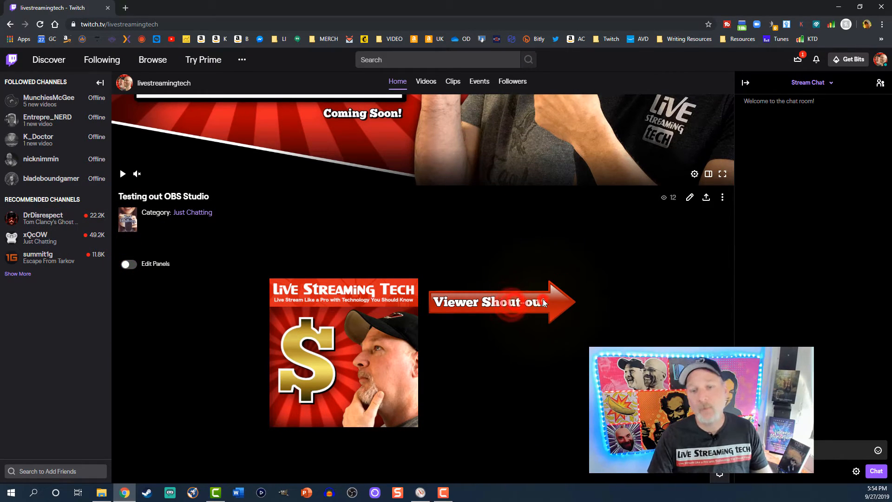
{"action": "left_click", "coordinate": [505, 303]}
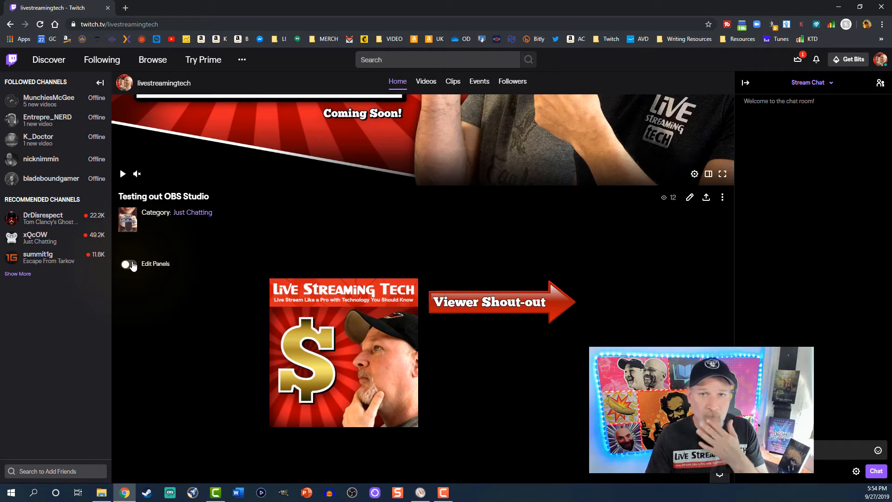
- Turn panel editing back on, title the Viewer Shout-out panel "Broken Link" and submit the panel
{"action": "left_click", "coordinate": [132, 265]}
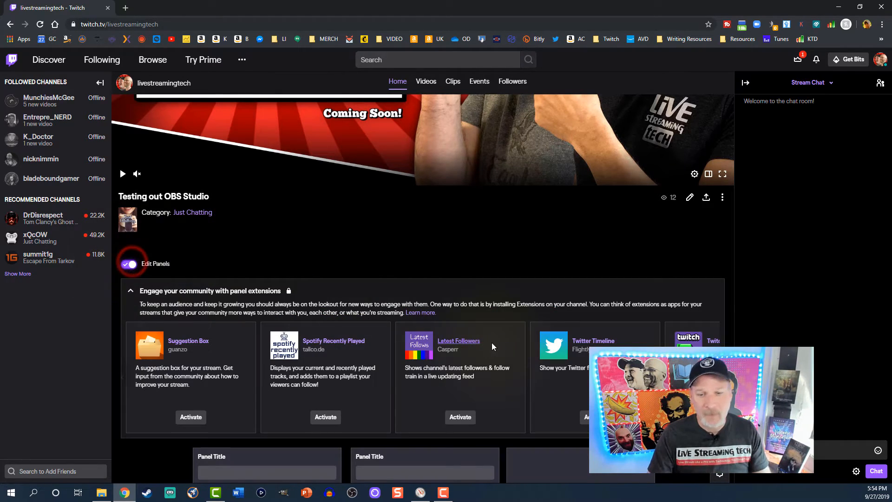
{"action": "scroll", "coordinate": [489, 342], "scroll_direction": "down", "scroll_amount": 3}
{"action": "left_click", "coordinate": [374, 333]}
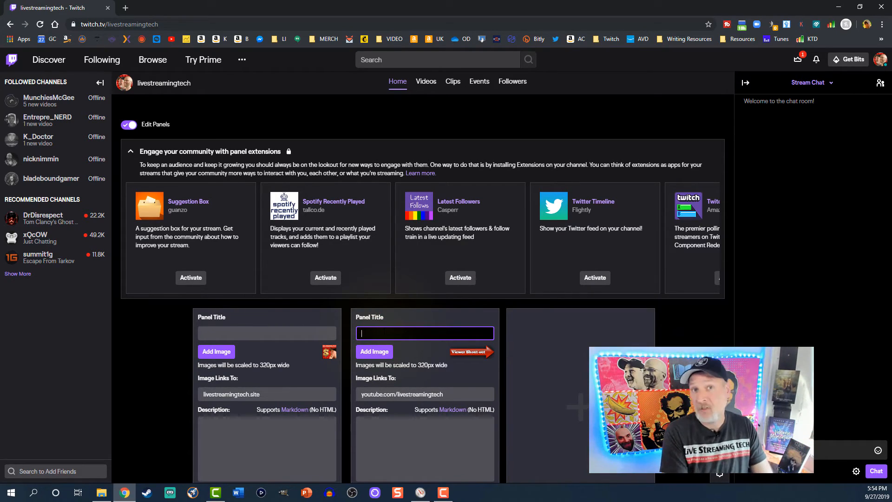
{"action": "type", "text": "B"}
{"action": "key", "text": "BackSpace"}
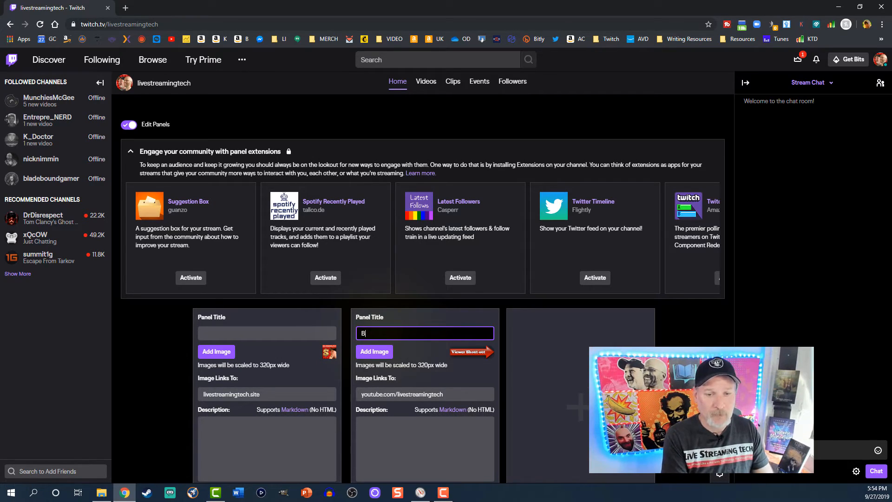
{"action": "type", "text": "roke"}
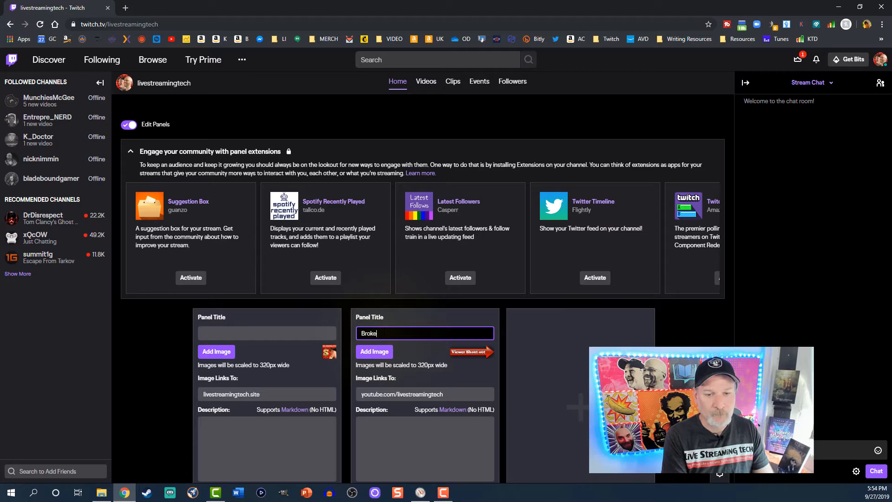
{"action": "type", "text": "n Link"}
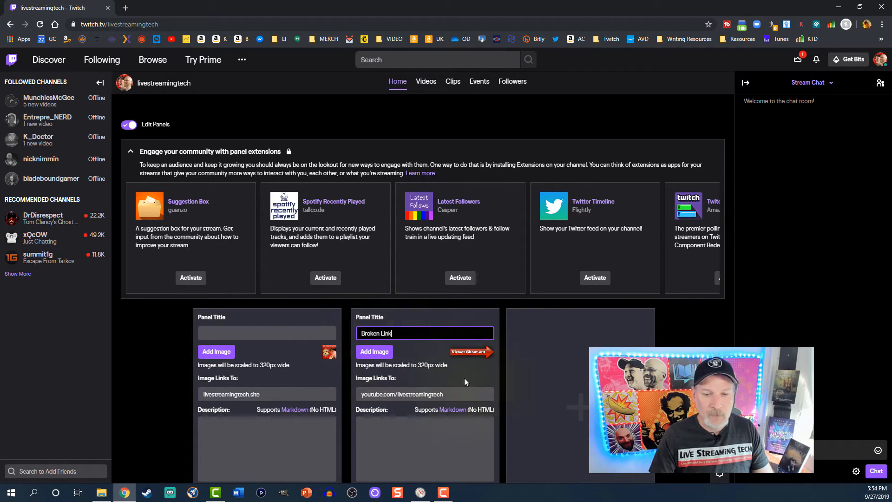
{"action": "scroll", "coordinate": [465, 409], "scroll_direction": "down", "scroll_amount": 1}
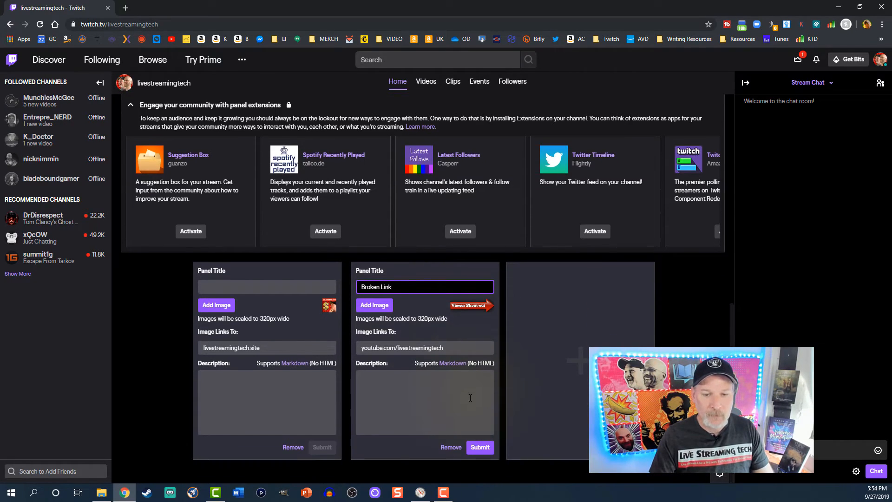
{"action": "left_click", "coordinate": [480, 447]}
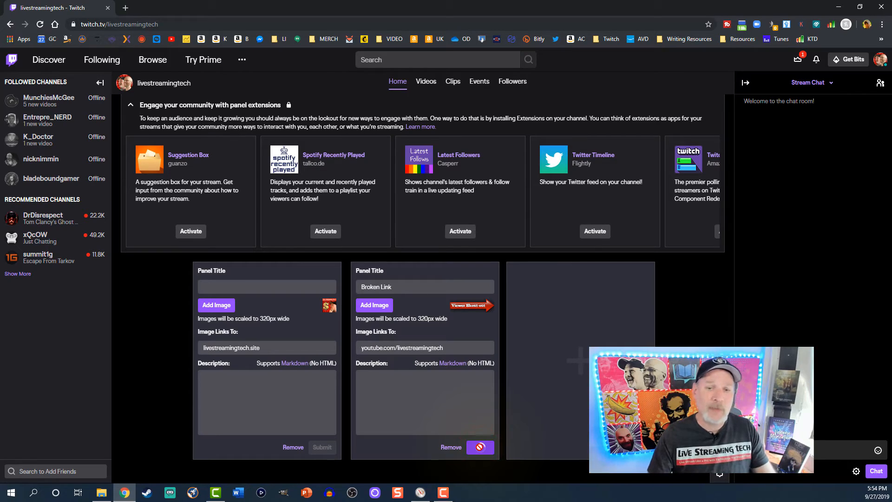
- Reorder the panels so the Viewer Shout-out panel comes before the square dollar-sign panel, and turn panel editing off to preview them
{"action": "left_click_drag", "start_coordinate": [439, 320], "coordinate": [441, 328]}
{"action": "left_click", "coordinate": [467, 339]}
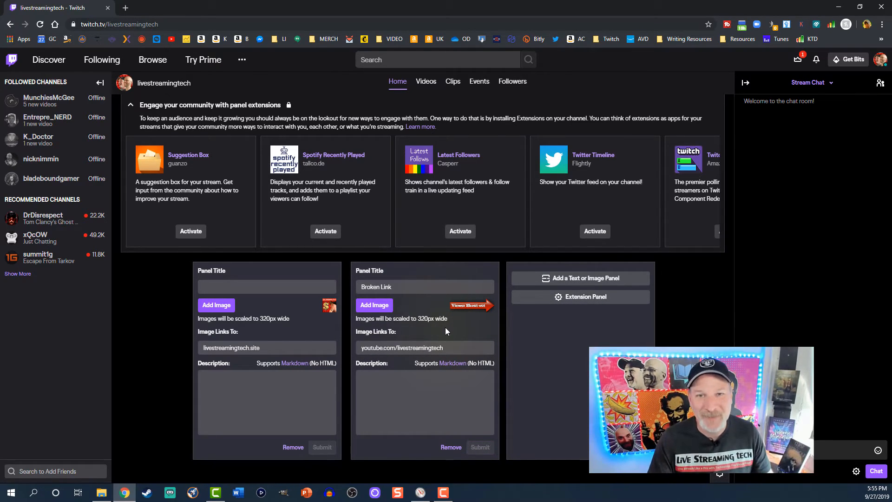
{"action": "left_click_drag", "start_coordinate": [453, 324], "coordinate": [245, 319]}
{"action": "left_click_drag", "start_coordinate": [443, 311], "coordinate": [296, 321]}
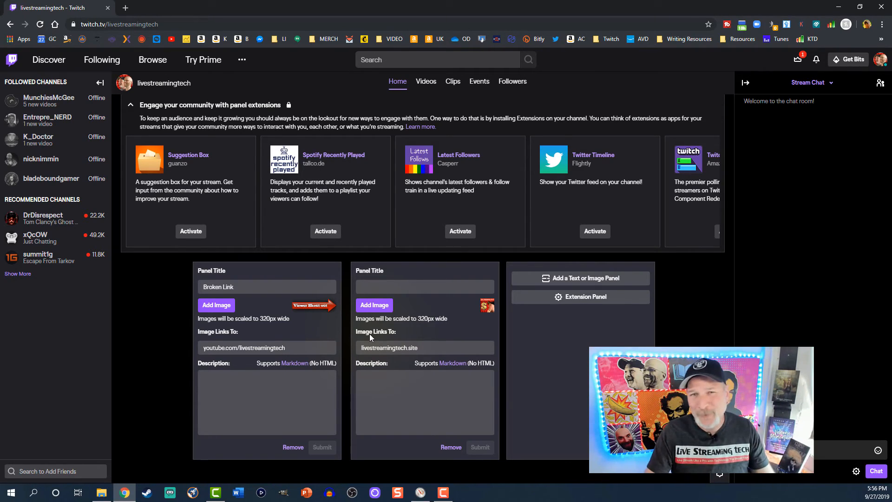
{"action": "left_click_drag", "start_coordinate": [446, 306], "coordinate": [398, 318]}
{"action": "scroll", "coordinate": [195, 112], "scroll_direction": "up", "scroll_amount": 2}
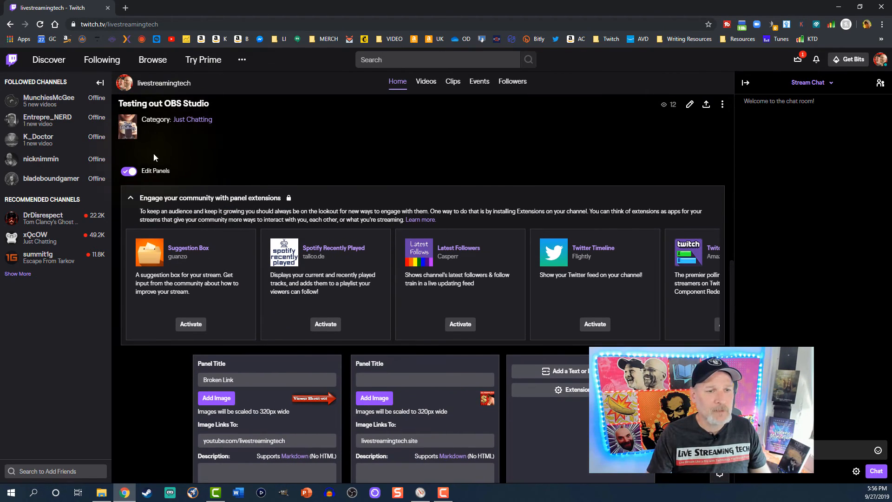
{"action": "left_click", "coordinate": [128, 171]}
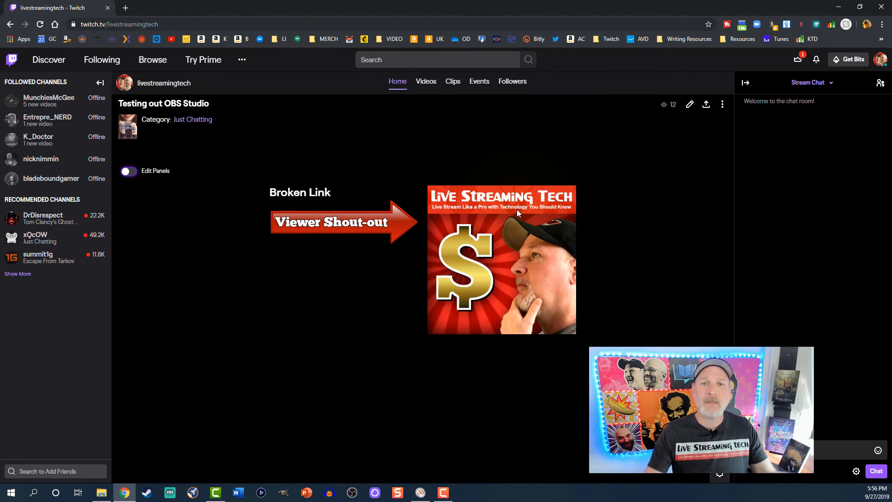